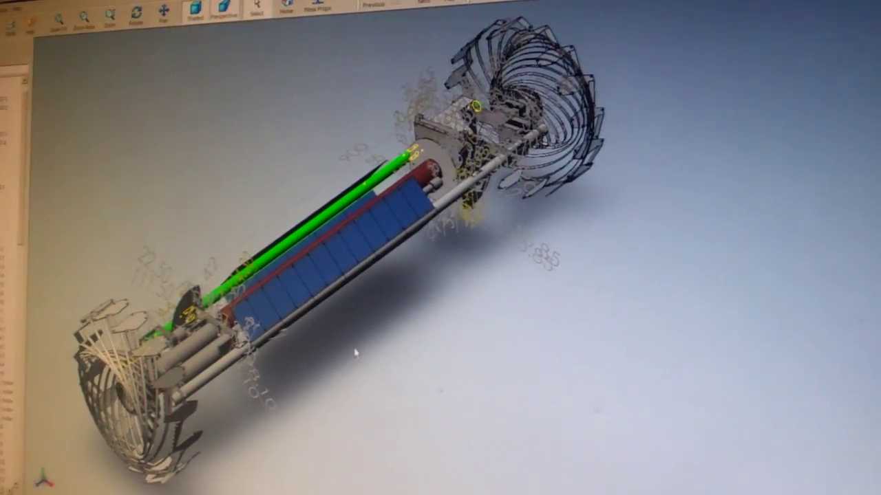
Step: Select the central rods, cylinder and frame assembly so it highlights green, then switch to Rotate
click(225, 282)
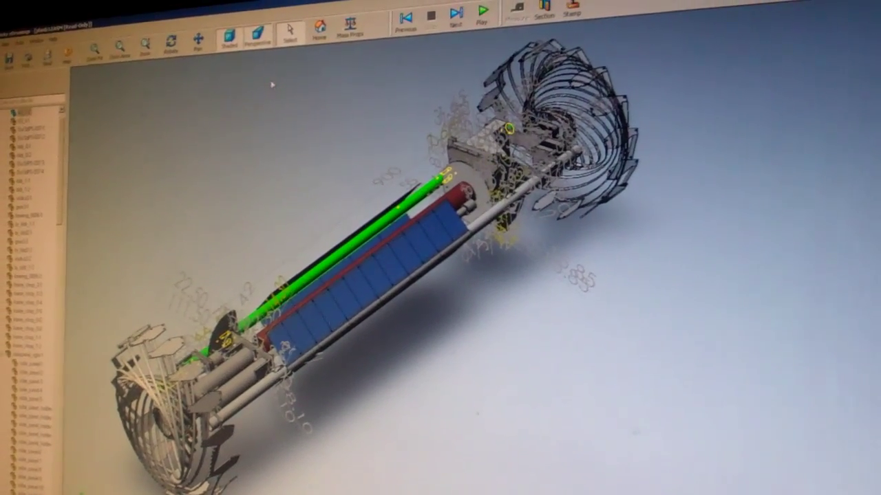
click(171, 41)
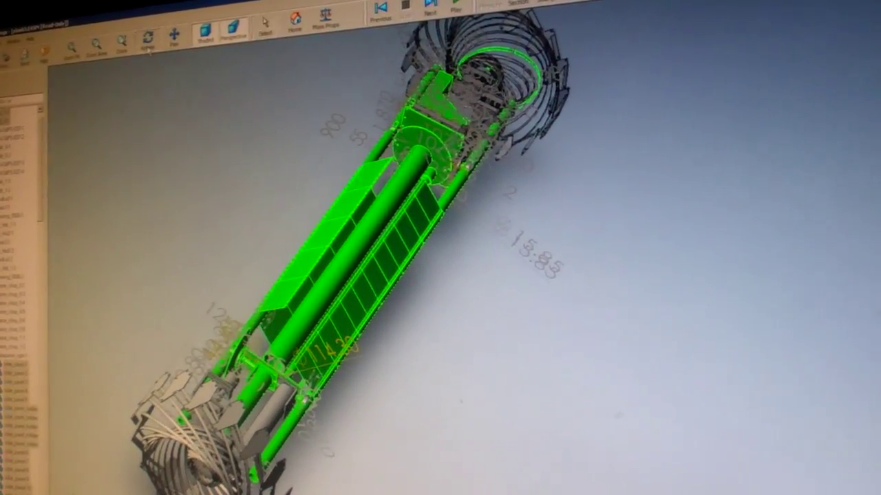
Step: Orbit the view inside the green-highlighted helical wheel rings
drag(459, 380, 383, 232)
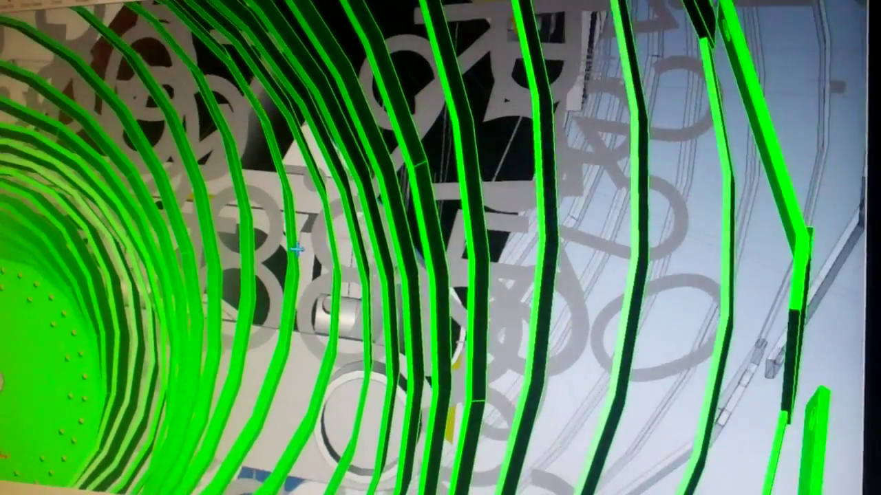
scroll(296, 249, down, 2)
scroll(296, 244, down, 2)
scroll(297, 240, down, 2)
scroll(297, 234, down, 2)
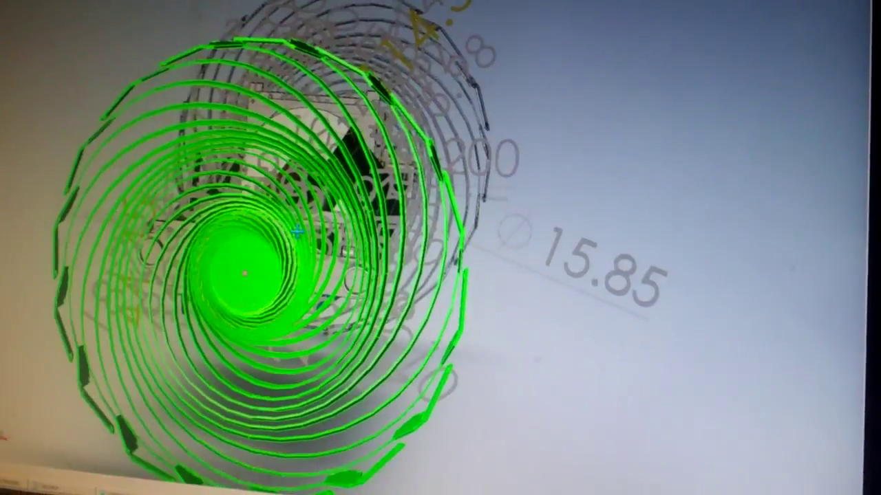
scroll(298, 231, down, 2)
scroll(297, 232, down, 2)
scroll(297, 232, down, 1)
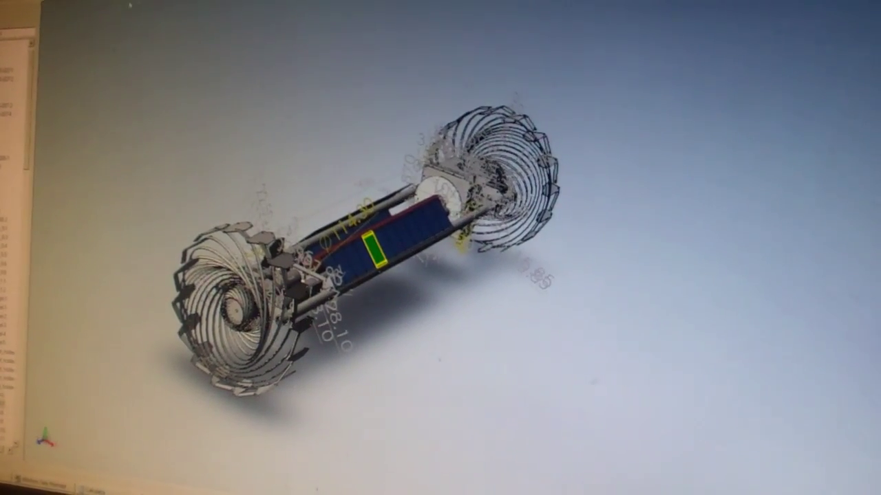
scroll(375, 275, down, 2)
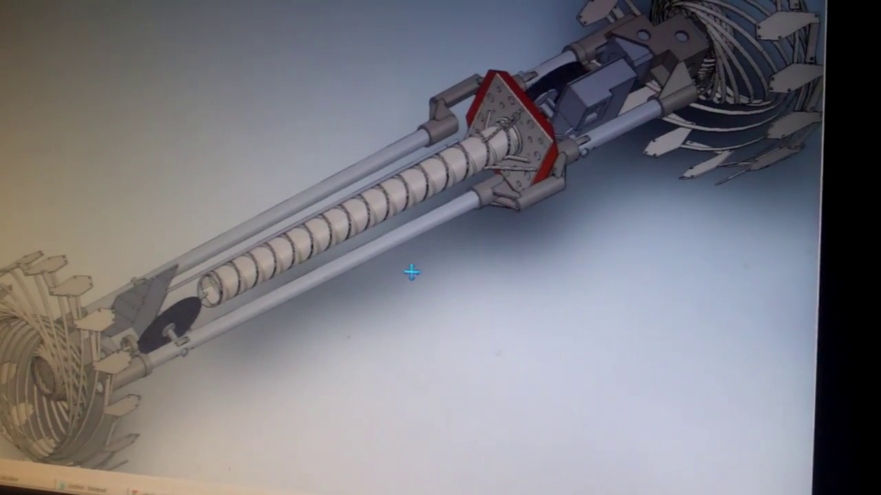
scroll(413, 273, up, 3)
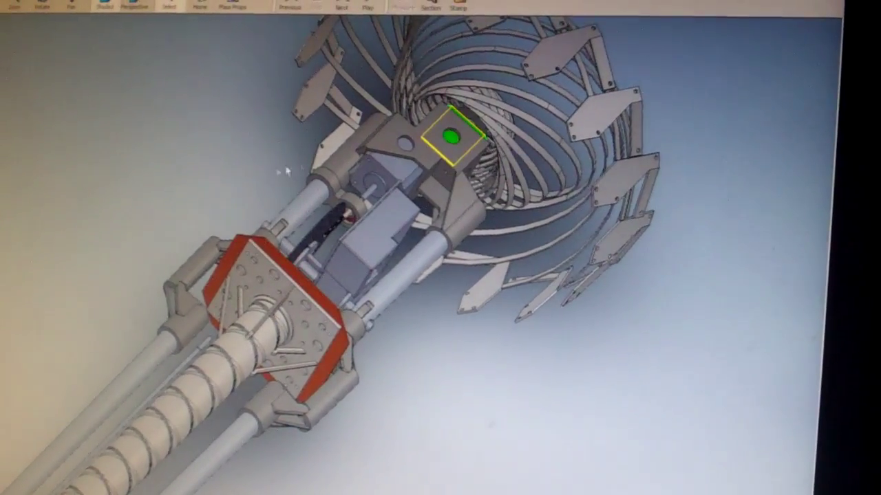
click(406, 178)
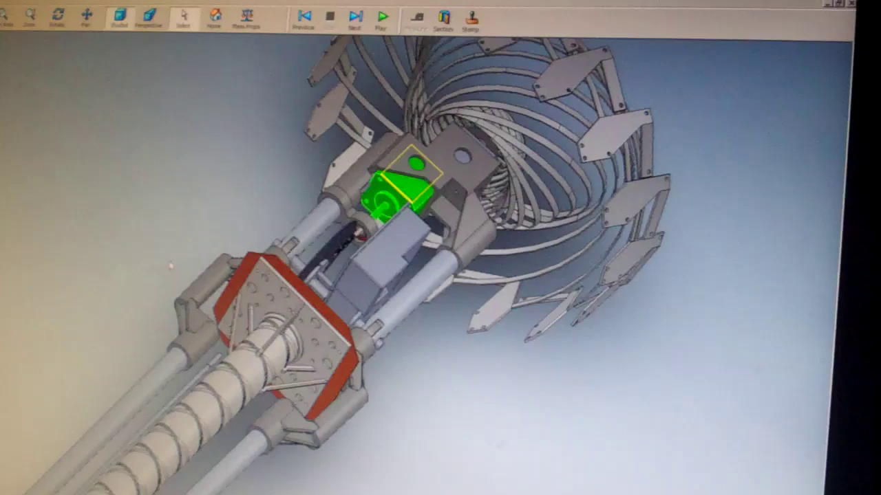